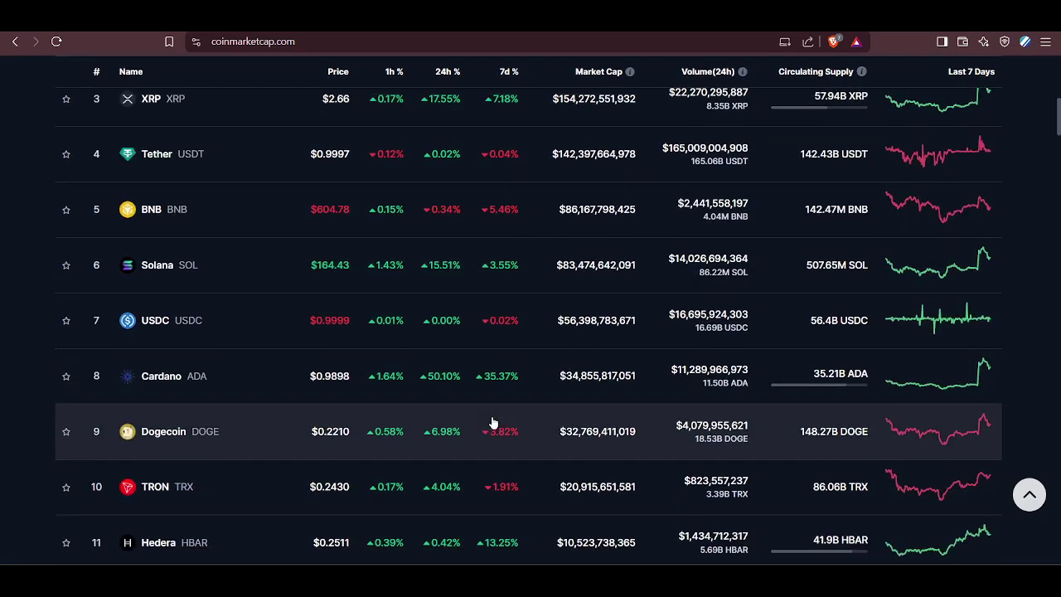
Browse the cryptocurrency list ranked by market cap, examining prices, percentage changes and volumes, plus the market overview above it
scroll(493, 423, down, 3)
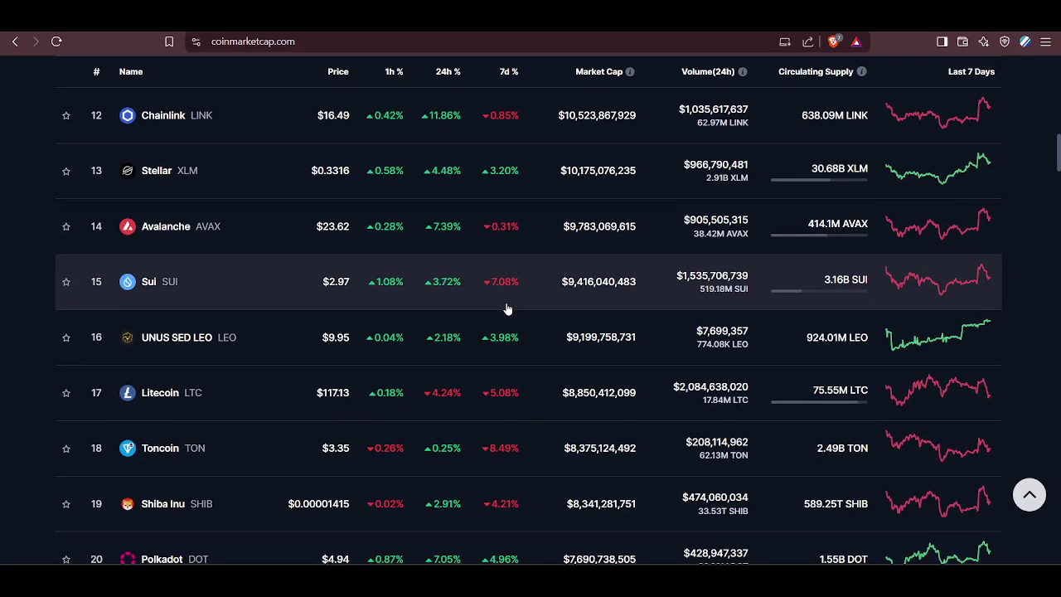
scroll(507, 309, down, 4)
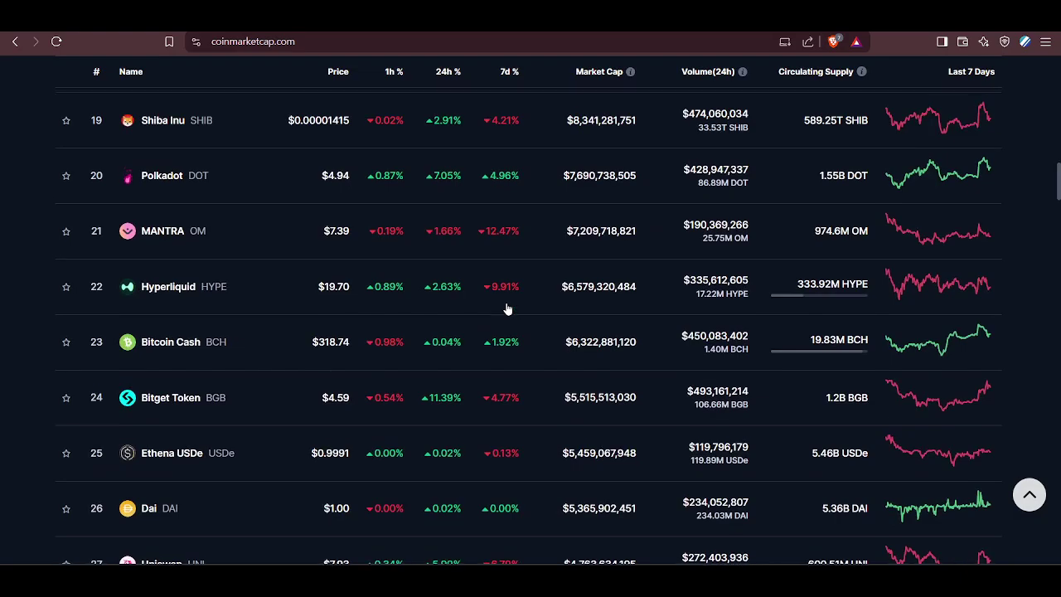
scroll(507, 308, down, 6)
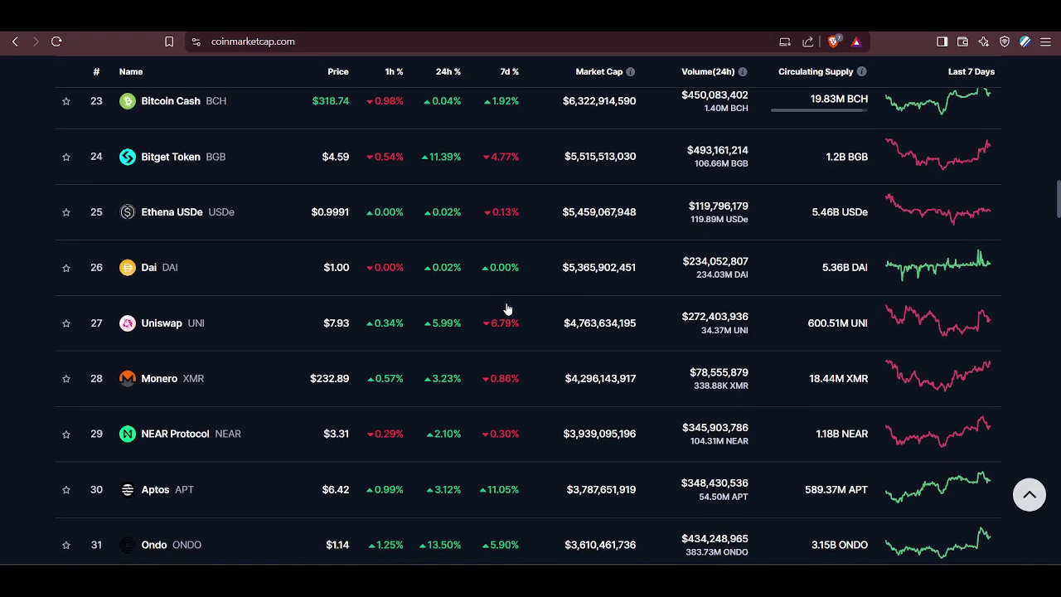
scroll(508, 308, down, 3)
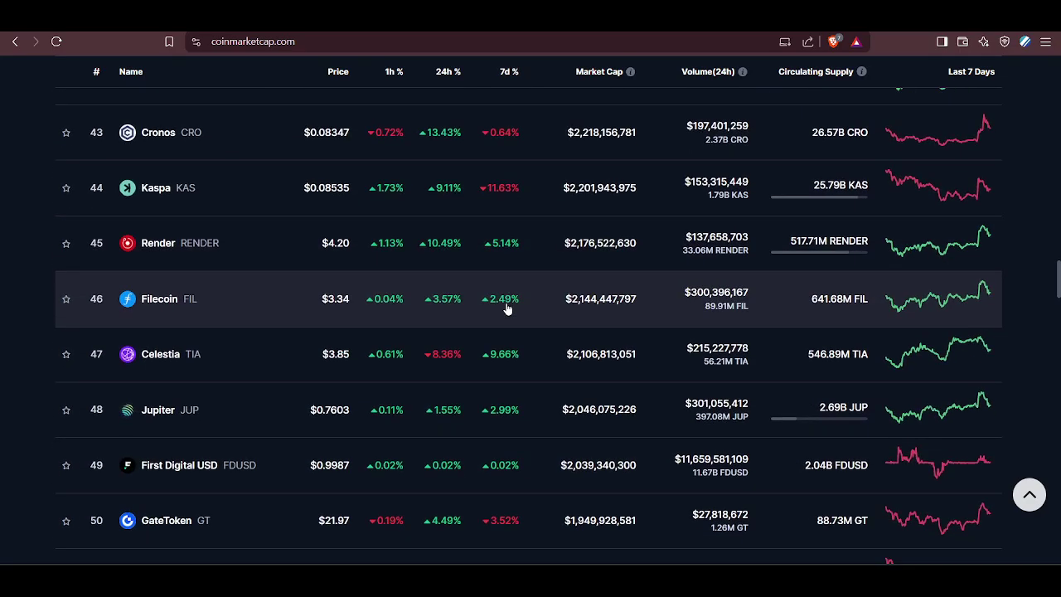
scroll(508, 309, up, 20)
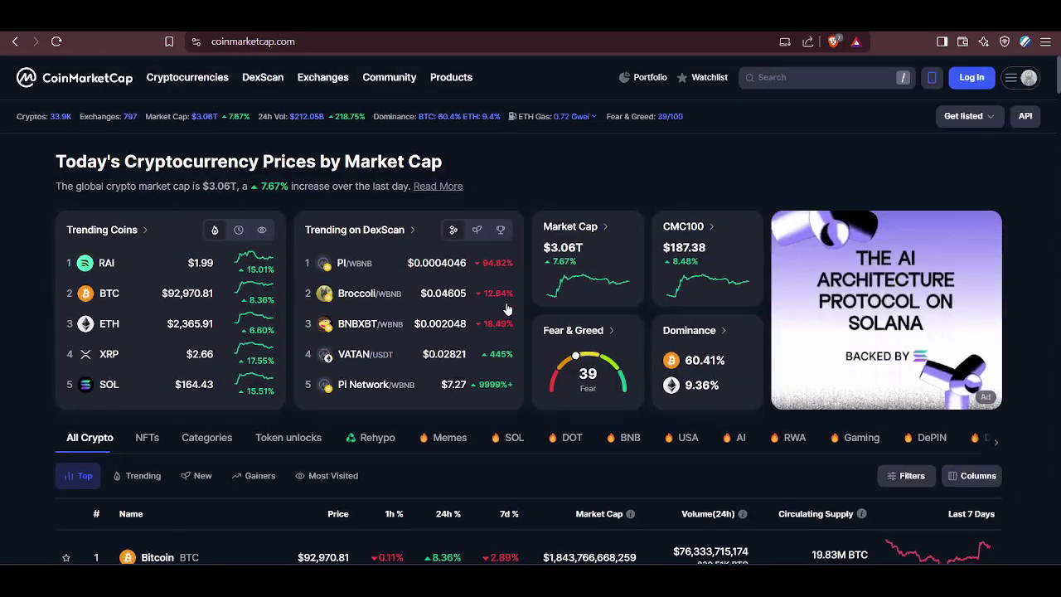
scroll(507, 308, down, 3)
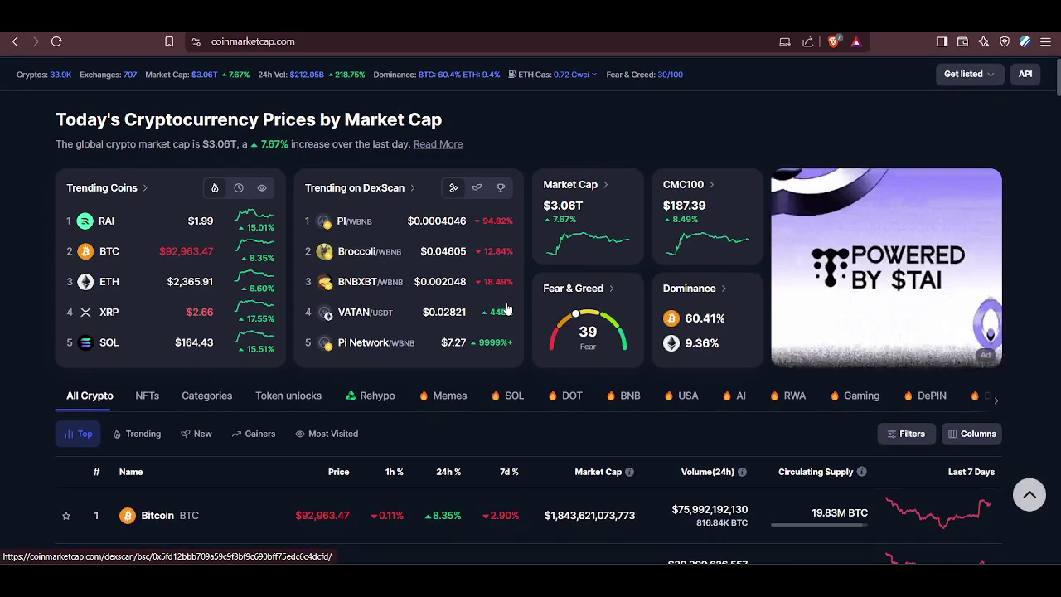
scroll(507, 308, up, 4)
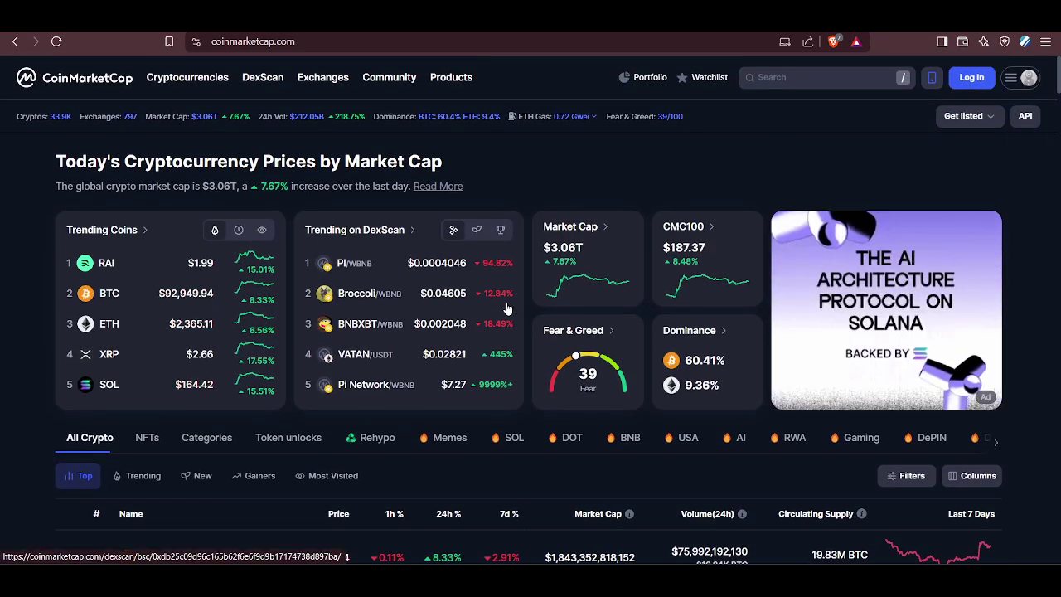
scroll(507, 309, down, 8)
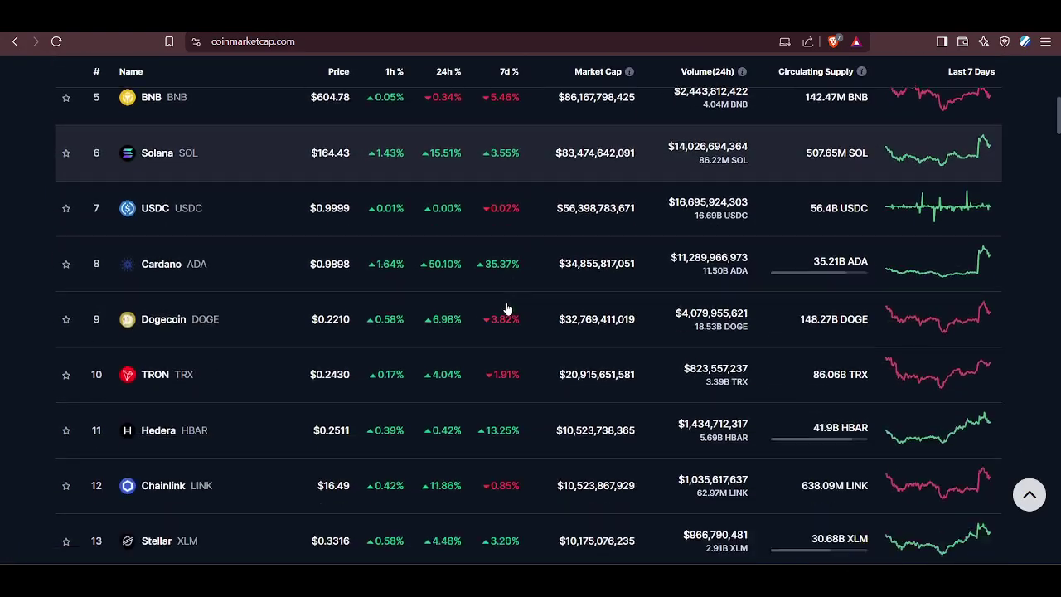
scroll(507, 309, down, 7)
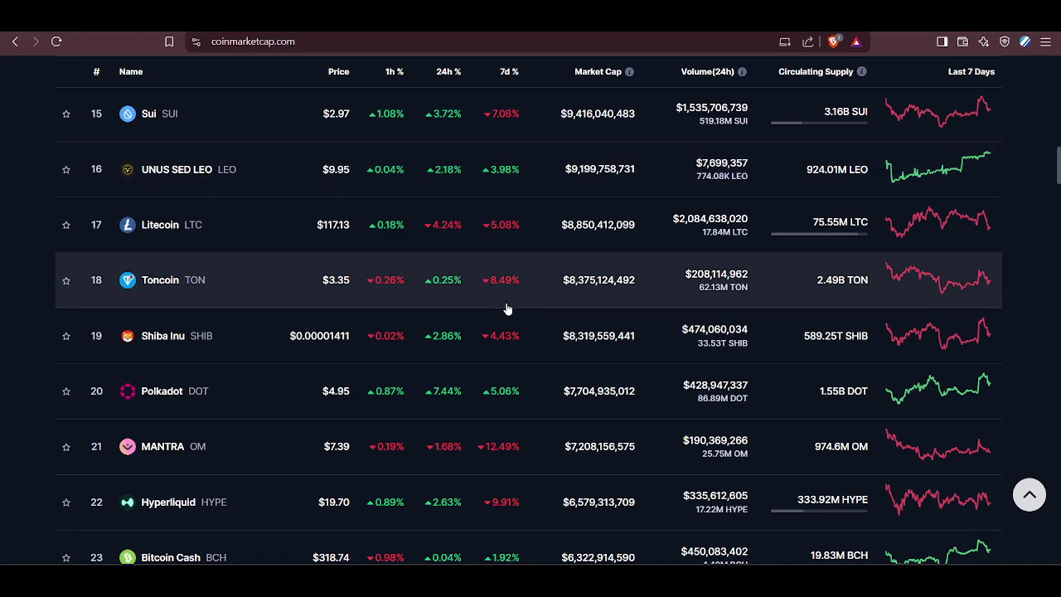
scroll(507, 308, down, 3)
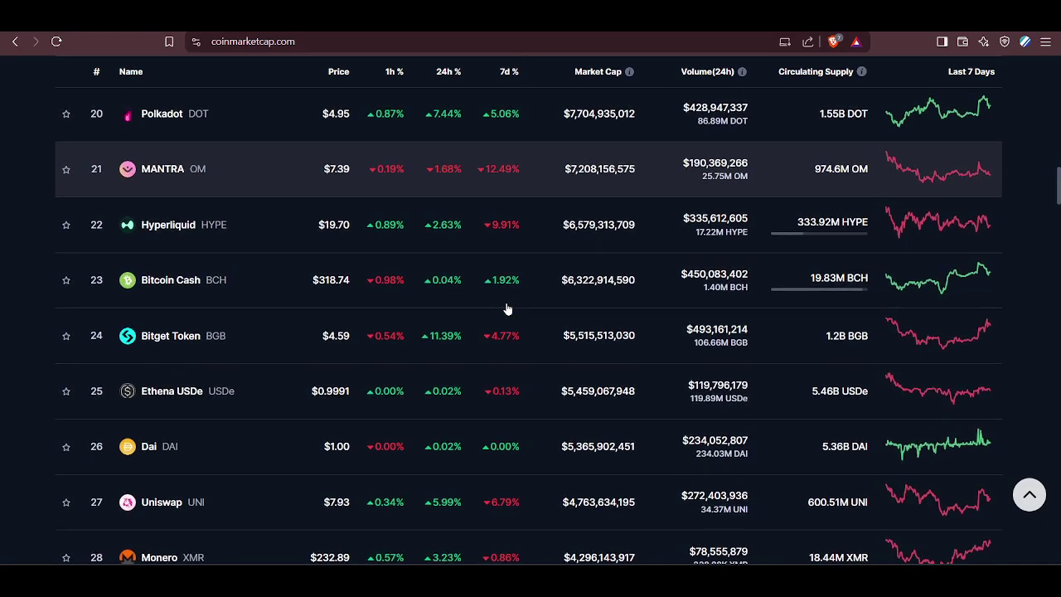
scroll(507, 308, up, 2)
scroll(508, 308, down, 5)
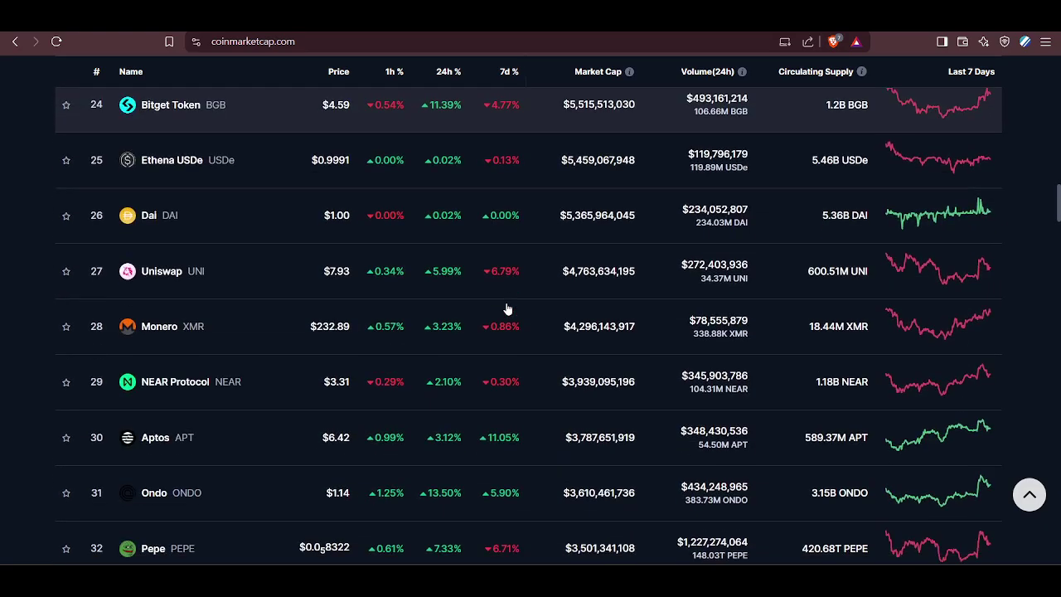
scroll(507, 308, down, 2)
scroll(508, 308, up, 20)
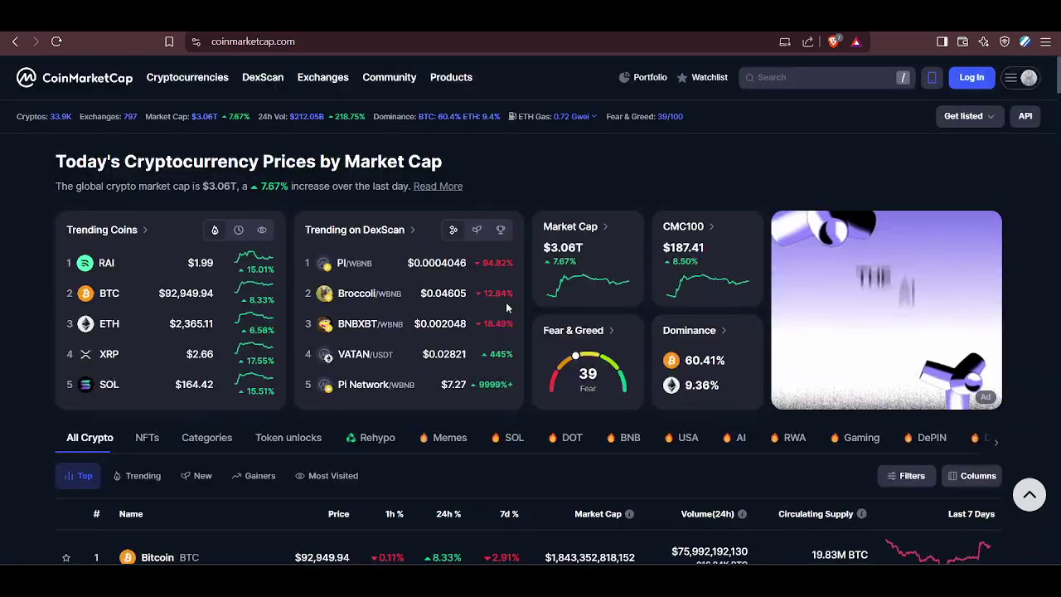
scroll(508, 308, down, 1)
scroll(465, 308, up, 1)
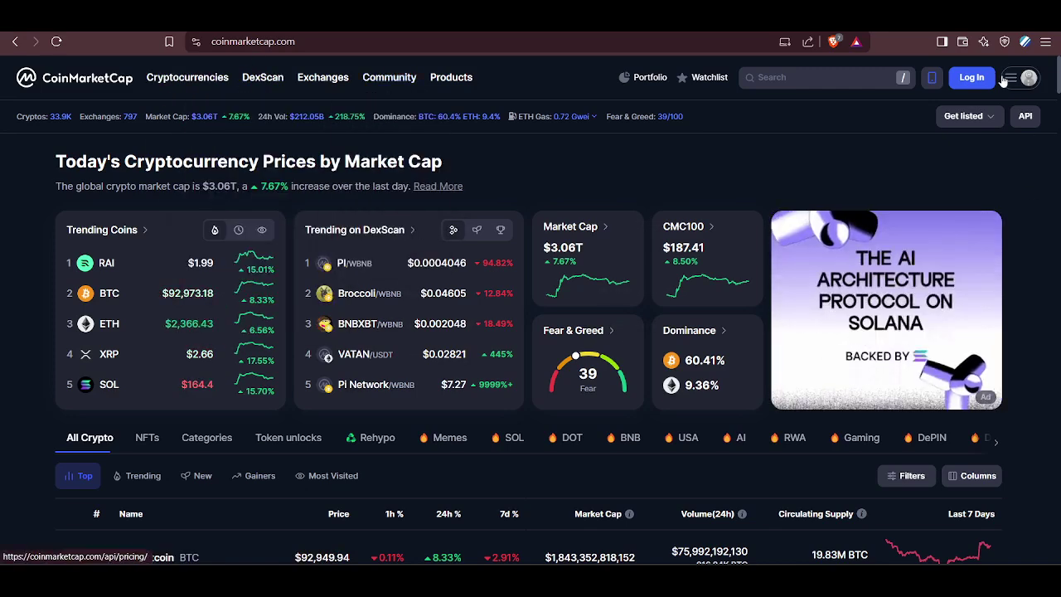
Open the account sign-up form and look over its available registration methods and fields
mouse_move(1023, 83)
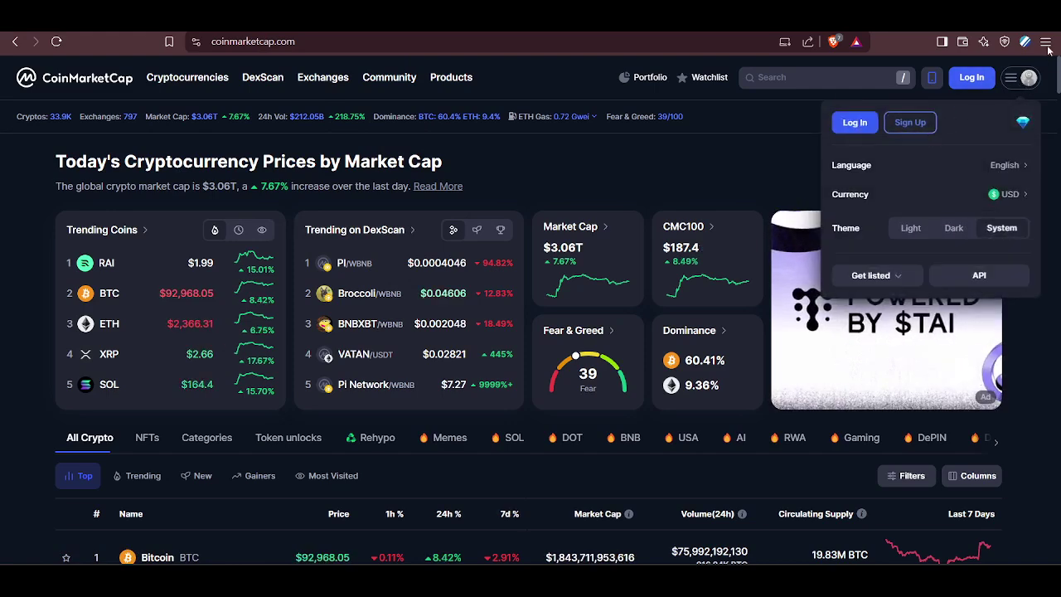
click(922, 122)
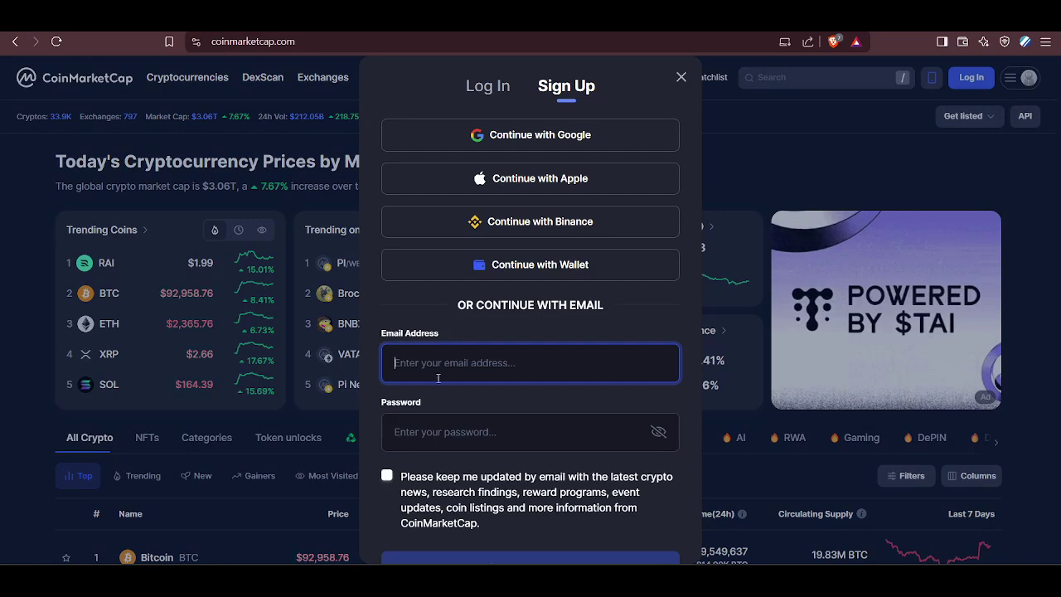
scroll(415, 398, down, 2)
scroll(417, 400, up, 2)
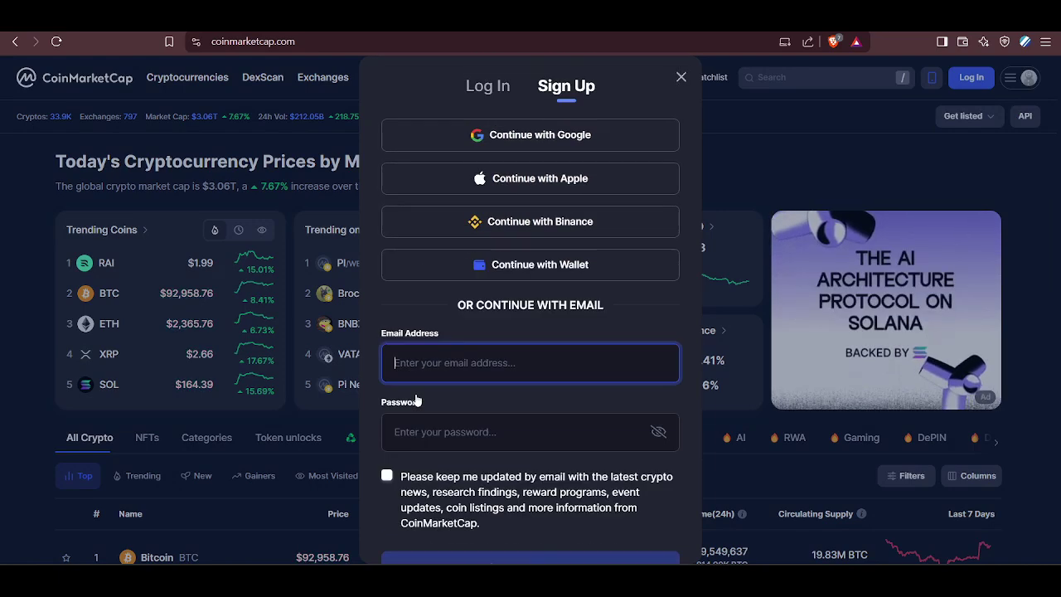
scroll(417, 400, down, 2)
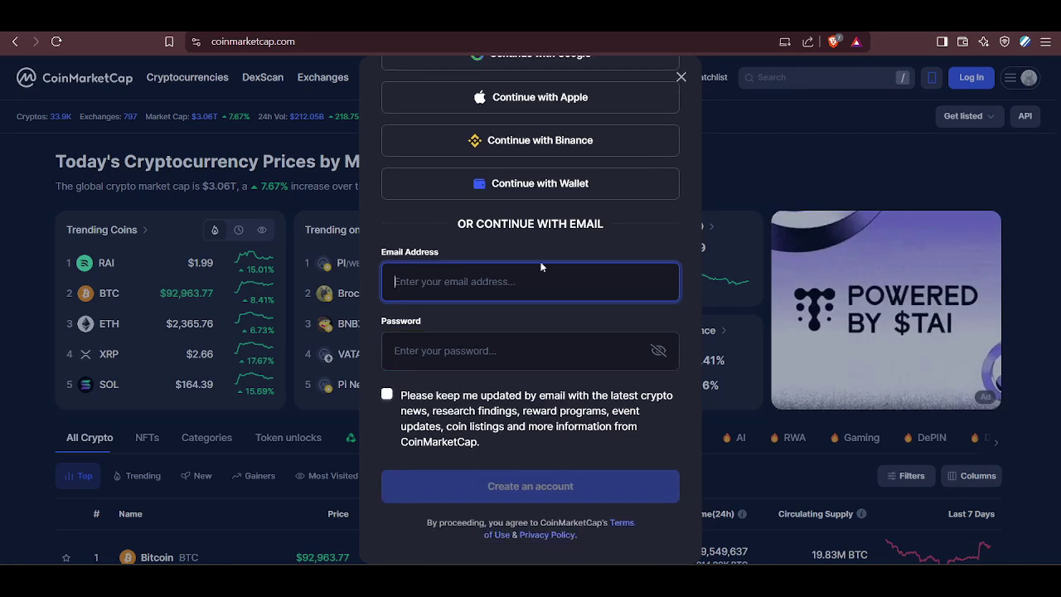
scroll(540, 266, up, 2)
Sign up with Google using a saved account passkey, enter the Windows Hello PIN, and approve the sign-in to CoinMarketCap
click(544, 138)
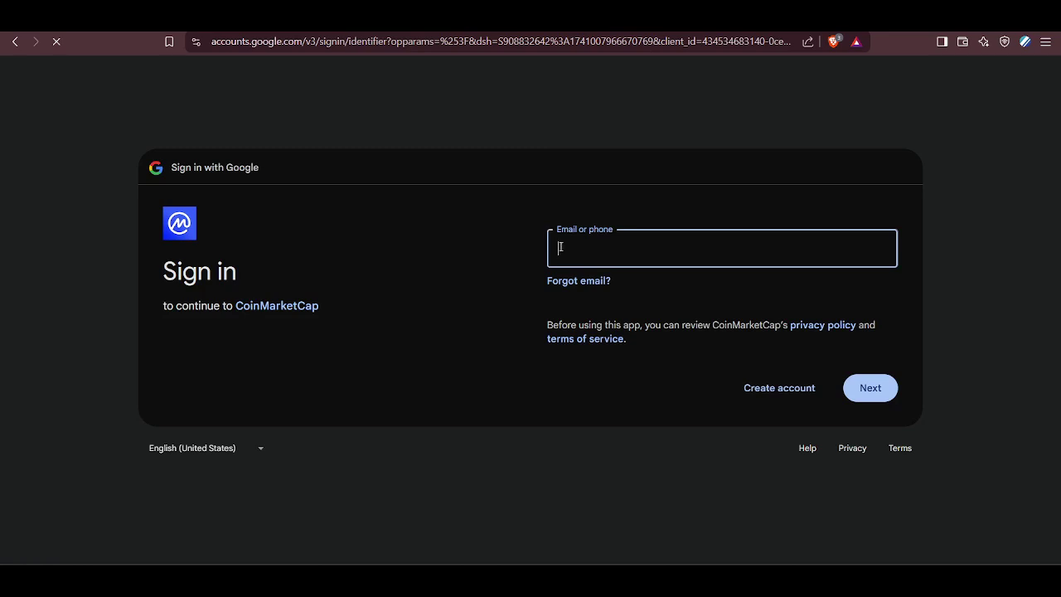
click(593, 246)
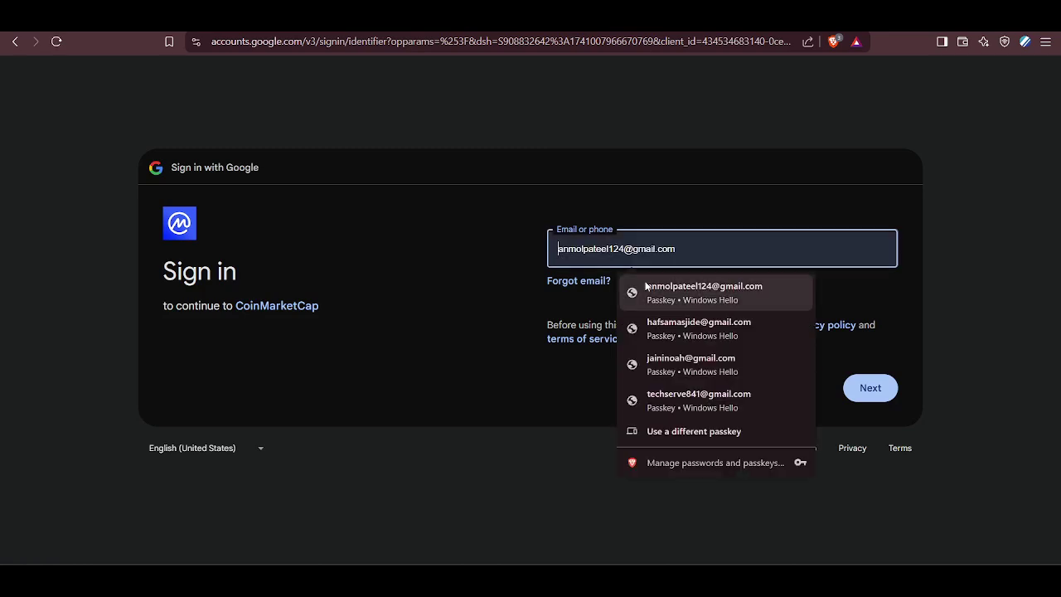
click(709, 368)
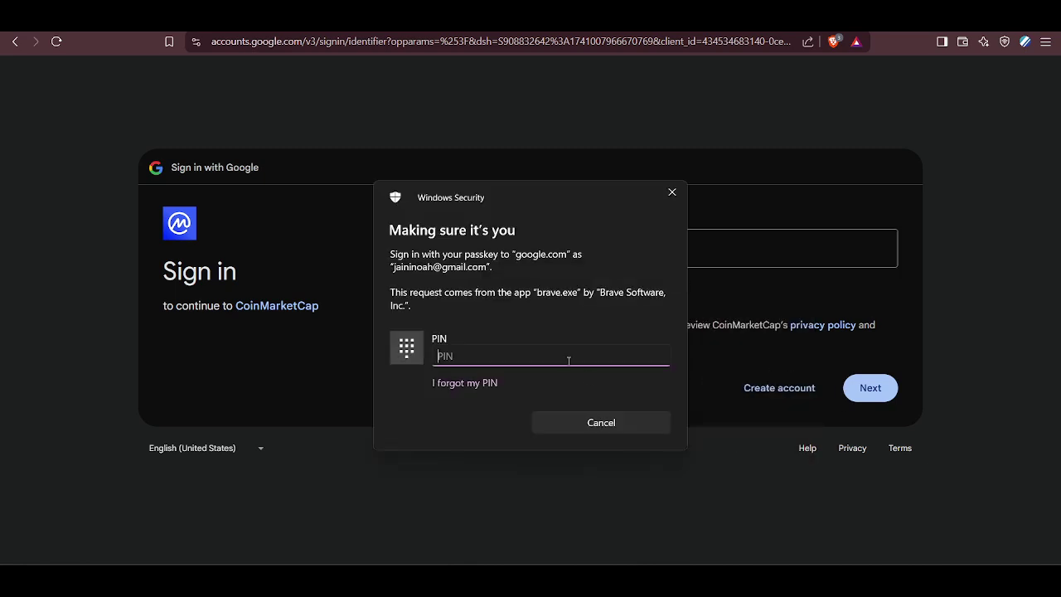
text(••••)
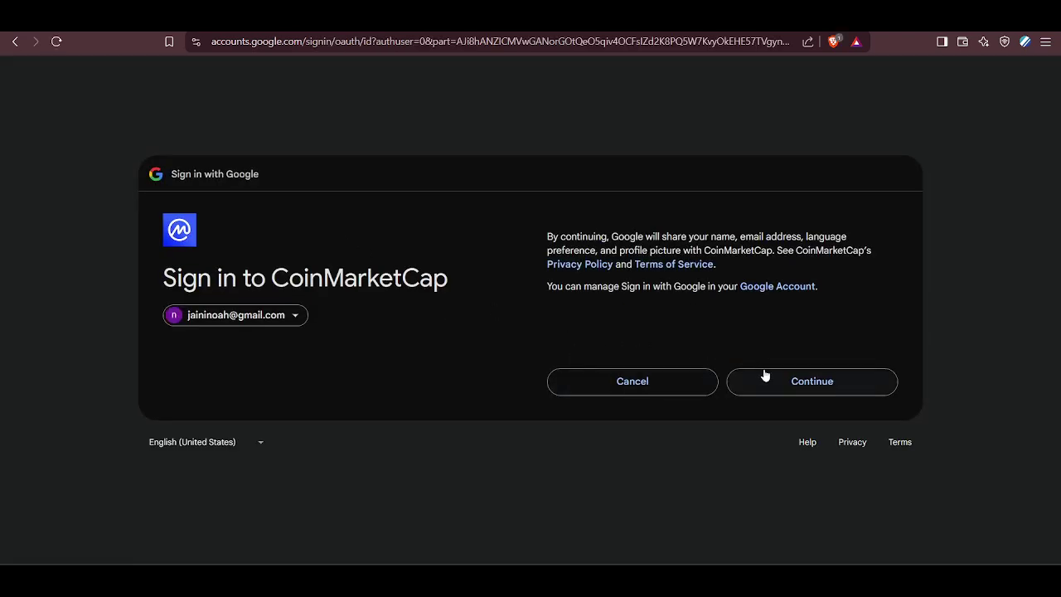
click(764, 375)
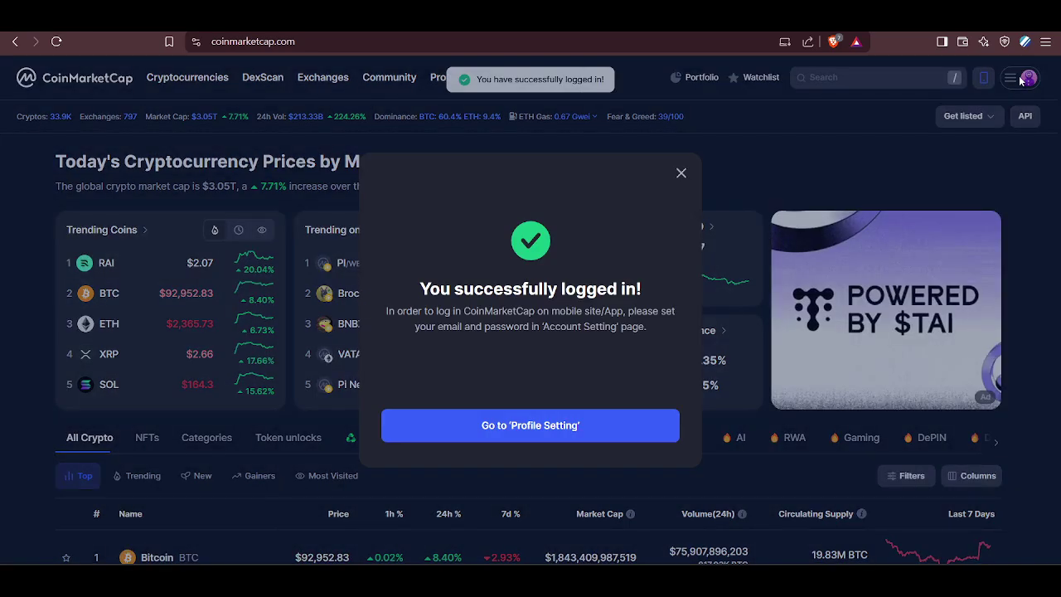
Open the profile settings and review the avatar, name, bio, birthday, website and social account options
click(523, 431)
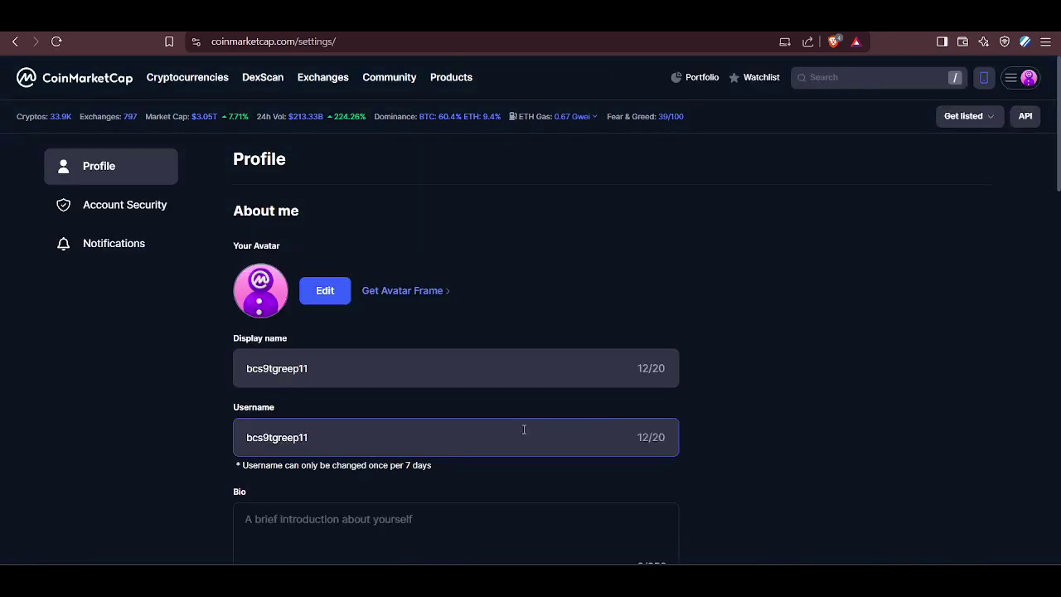
scroll(524, 428, down, 1)
scroll(524, 429, up, 1)
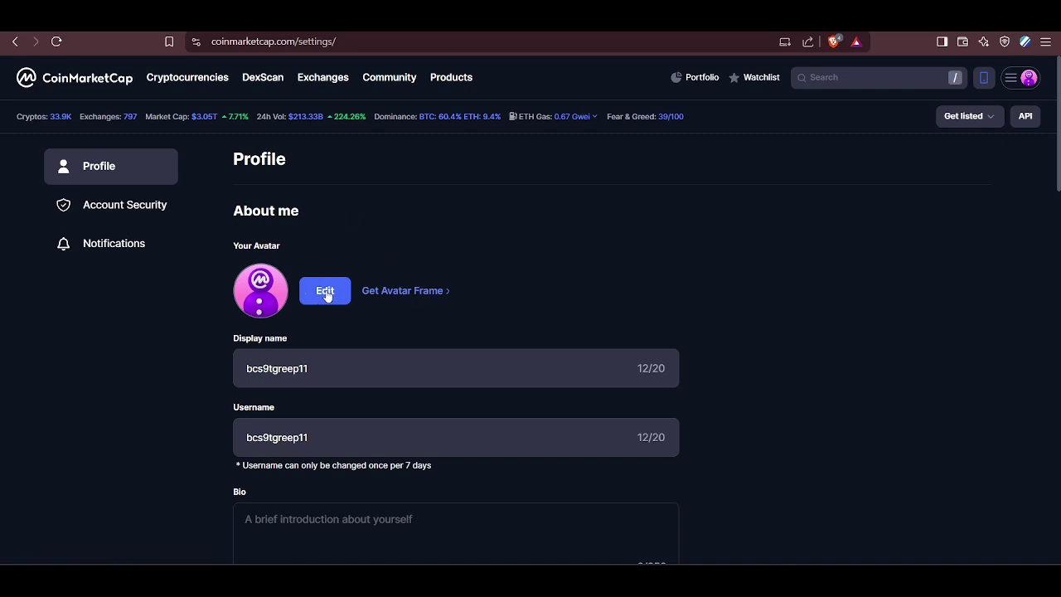
scroll(327, 294, down, 3)
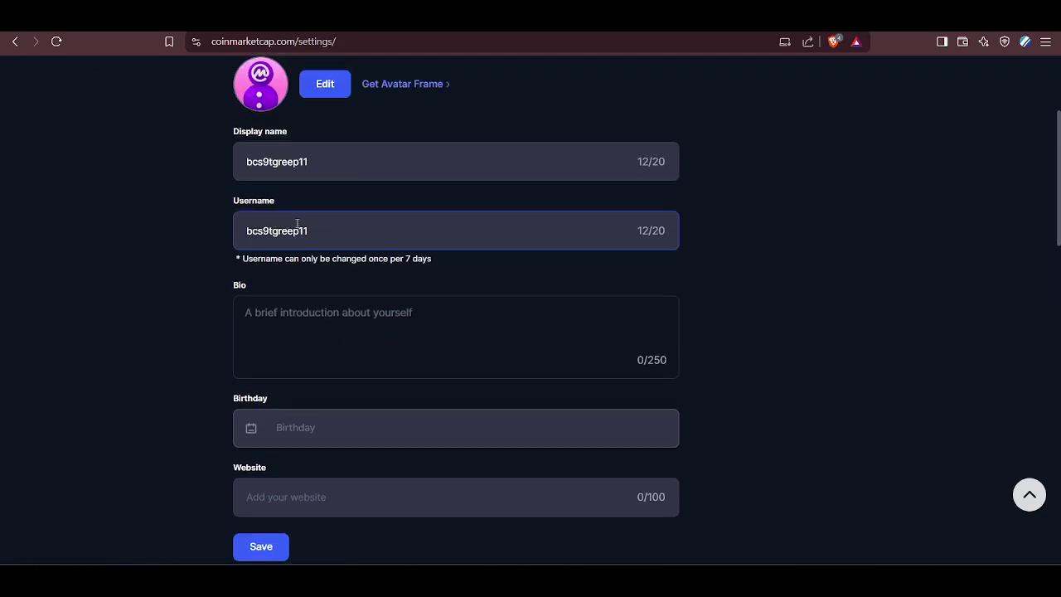
scroll(316, 245, down, 1)
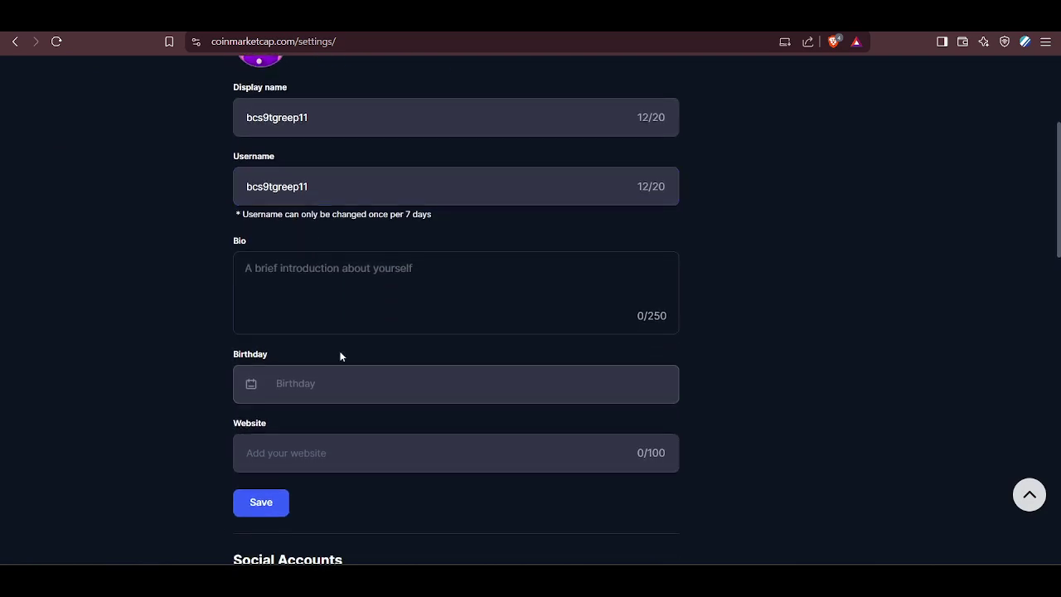
scroll(335, 314, down, 1)
click(335, 311)
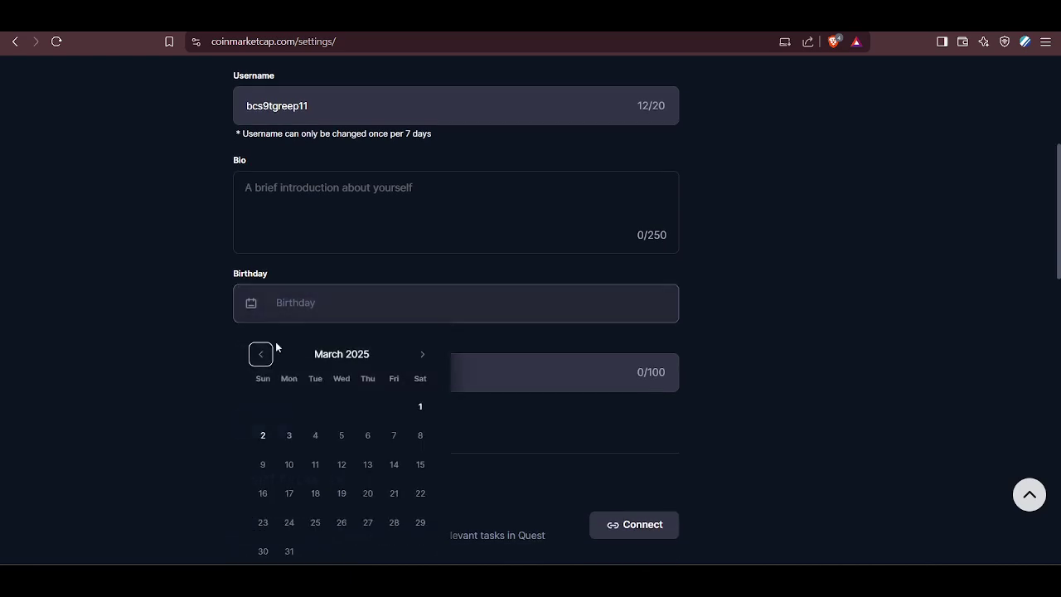
click(220, 338)
scroll(219, 332, down, 3)
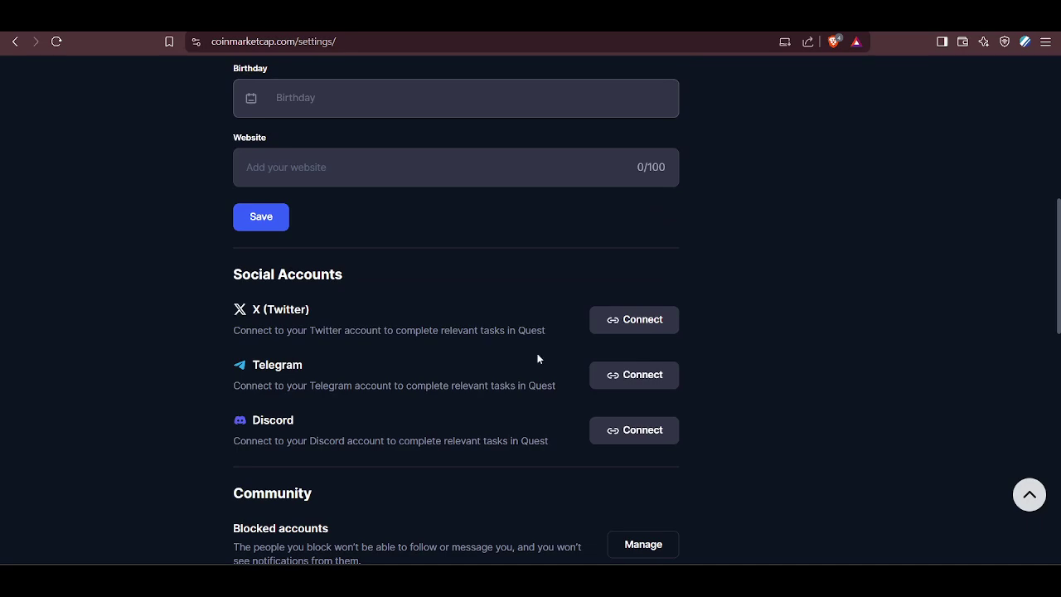
scroll(536, 355, down, 2)
scroll(535, 352, up, 10)
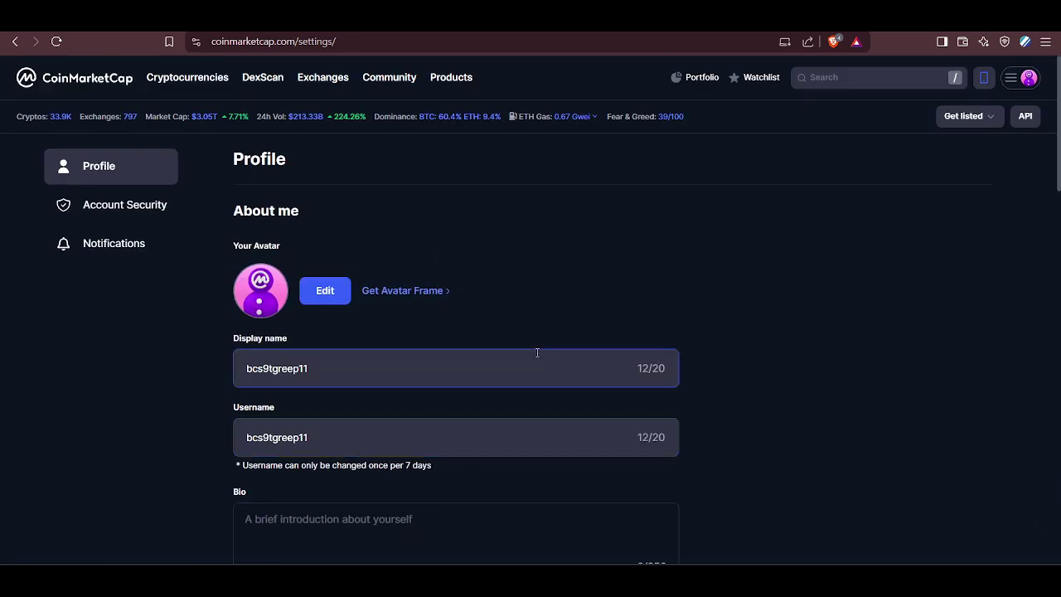
Review the Account Security settings and open the Notification Settings page
click(137, 223)
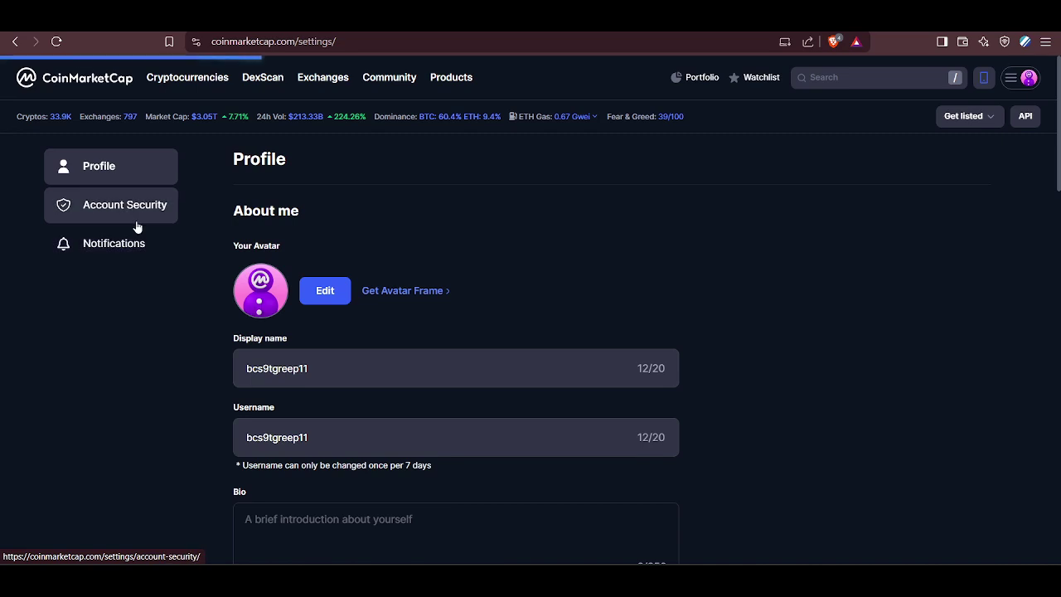
scroll(332, 261, down, 2)
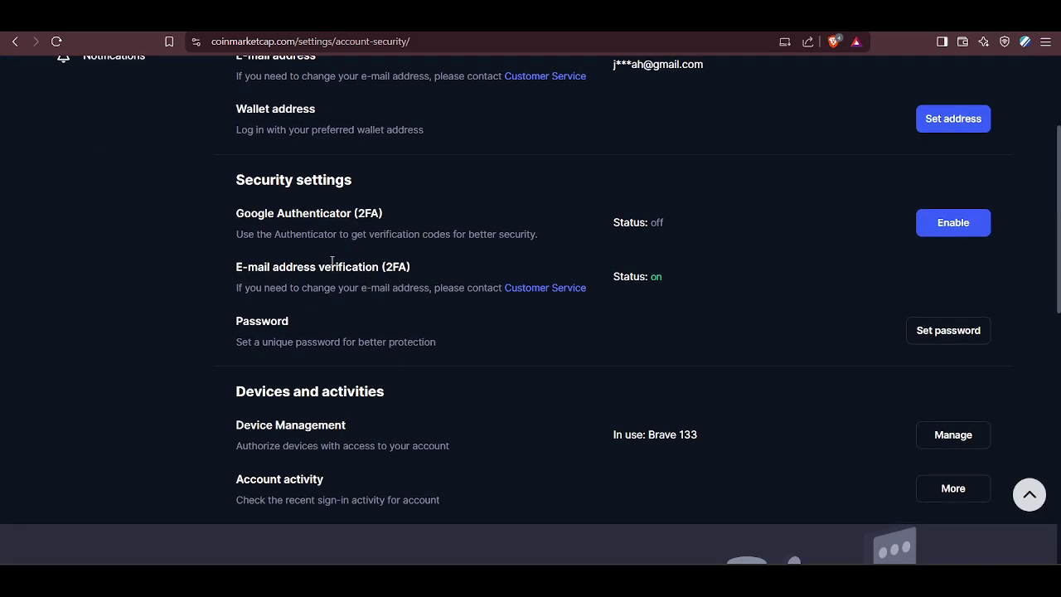
scroll(331, 260, up, 2)
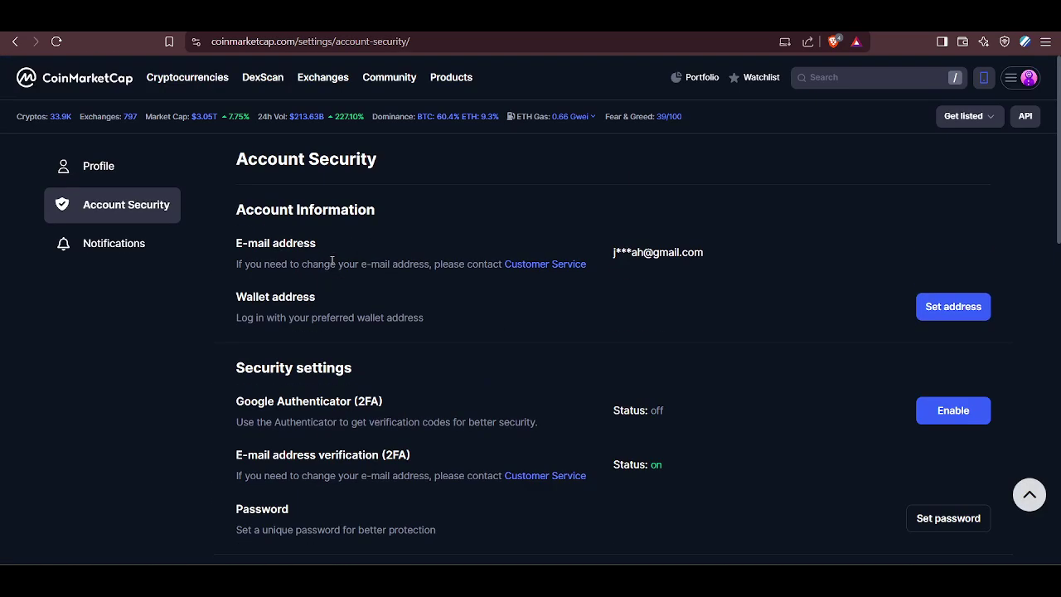
click(87, 243)
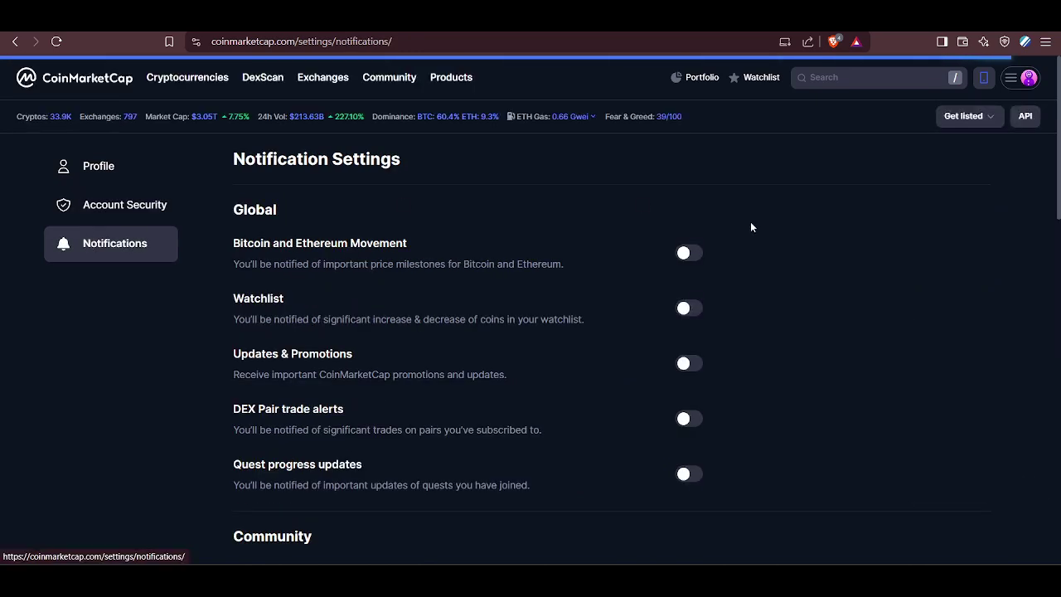
Open the account's My CoinMarketCap Diamonds page
click(1014, 83)
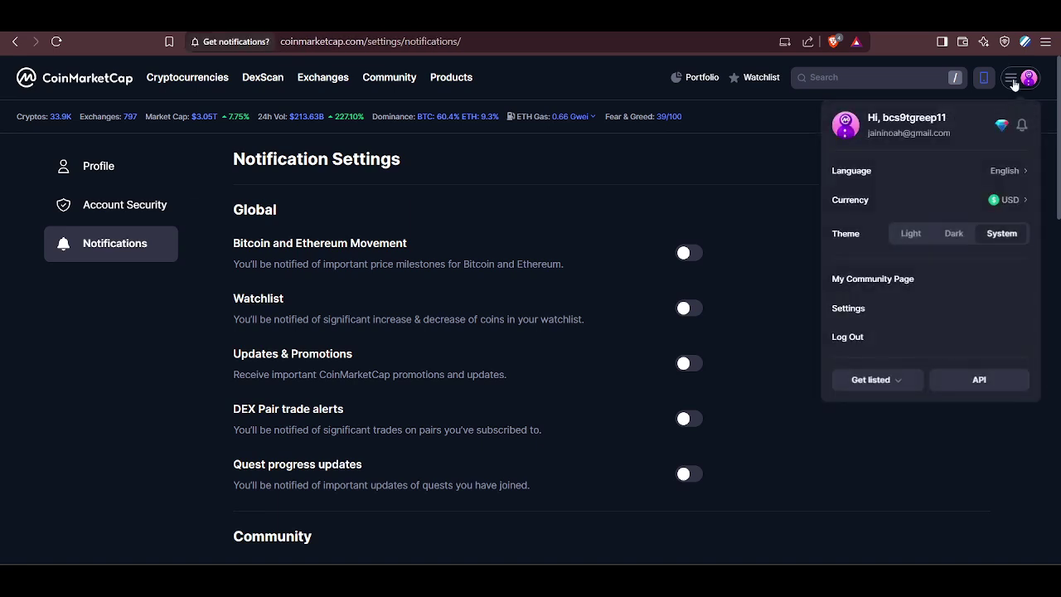
click(1005, 126)
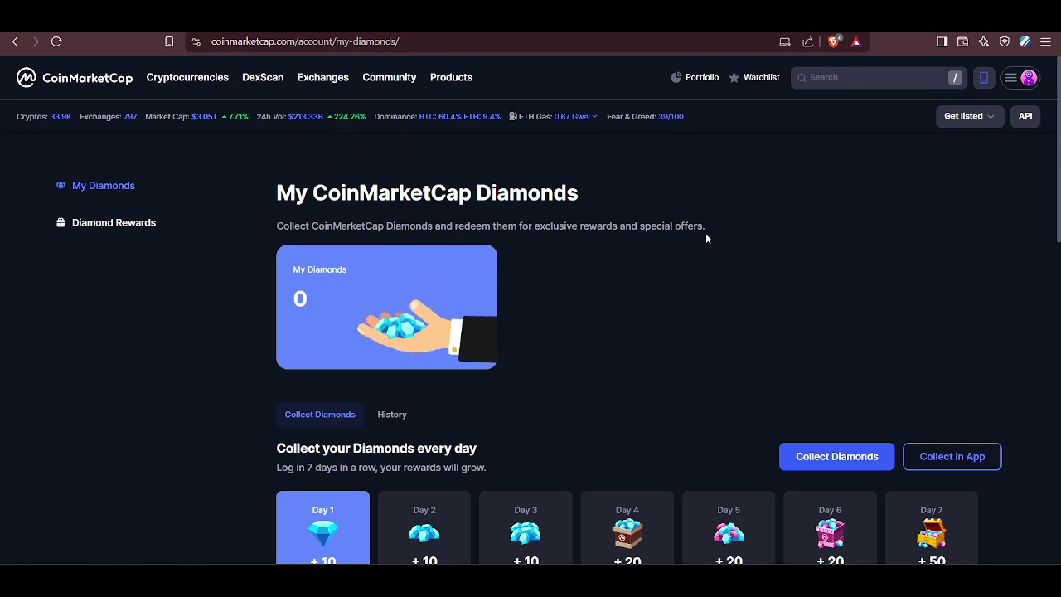
Examine the daily Diamond collection rewards, the additional app rewards and the extra tasks on the My CoinMarketCap Diamonds page
scroll(637, 284, down, 3)
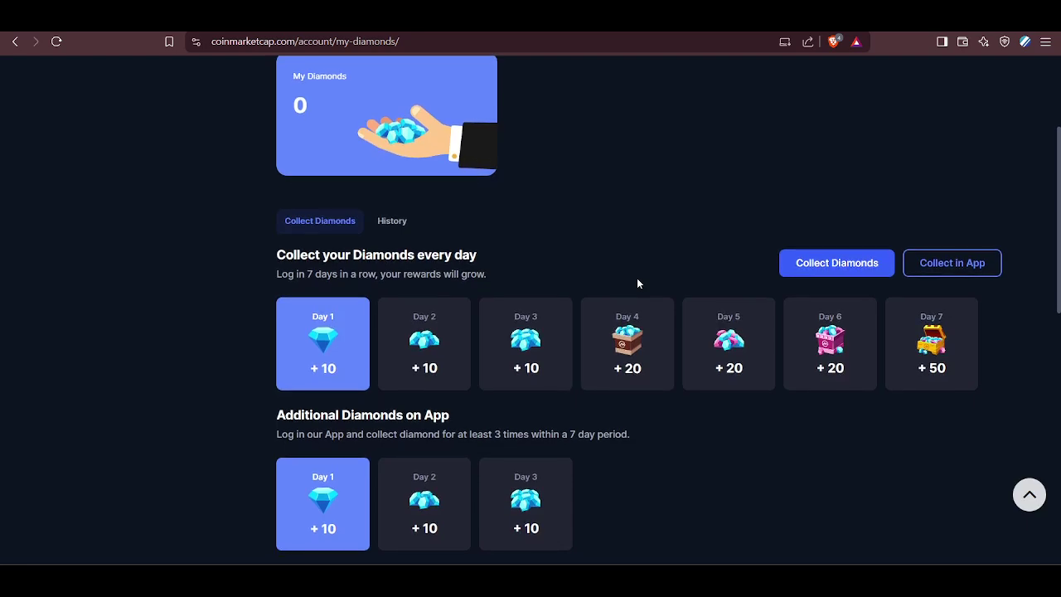
scroll(637, 283, up, 1)
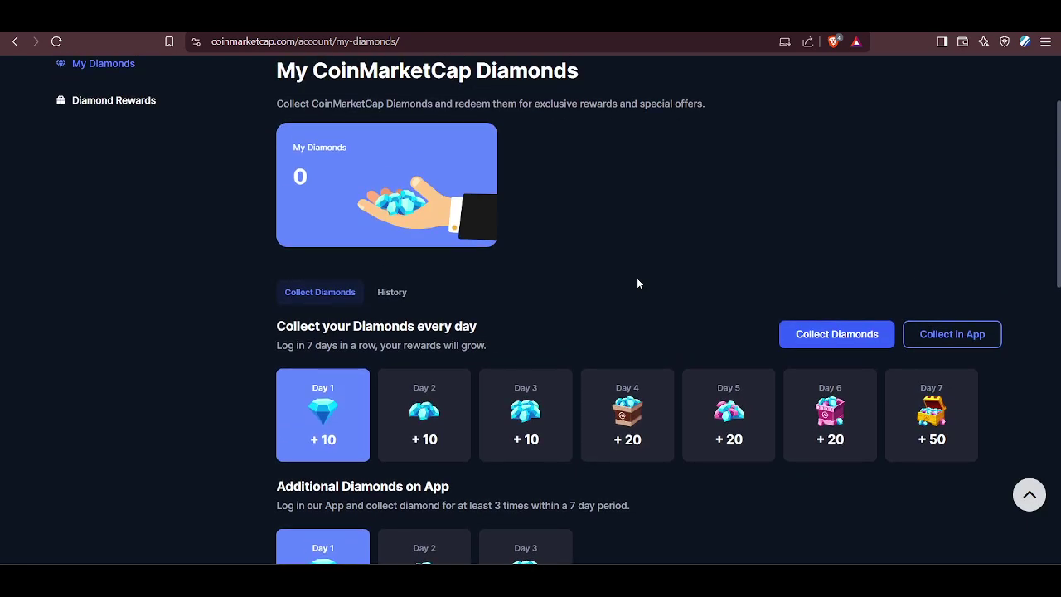
scroll(638, 283, up, 2)
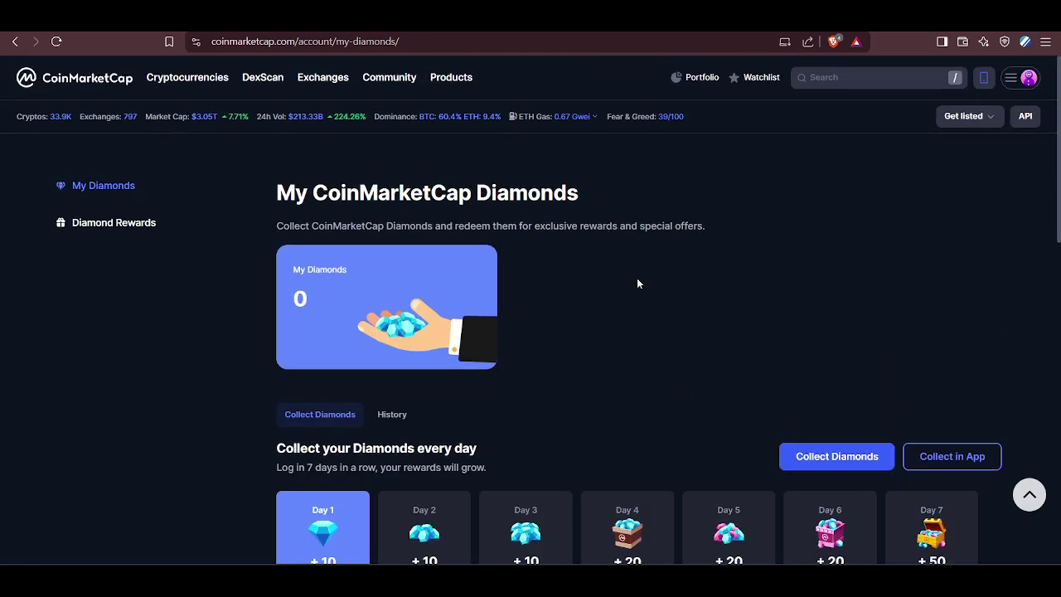
scroll(638, 284, down, 6)
scroll(638, 283, up, 6)
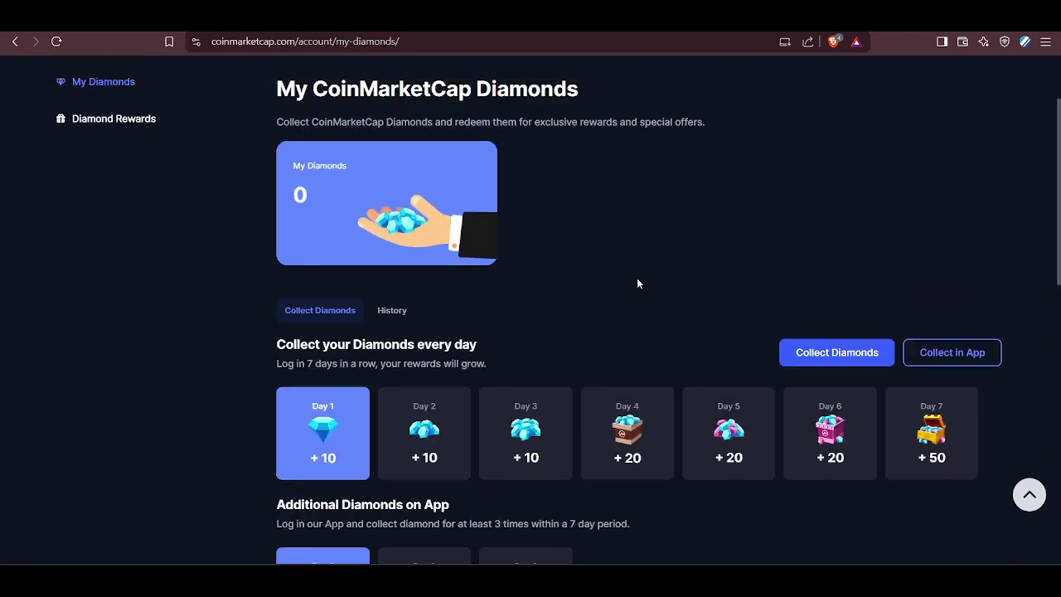
scroll(637, 284, down, 2)
scroll(638, 284, down, 5)
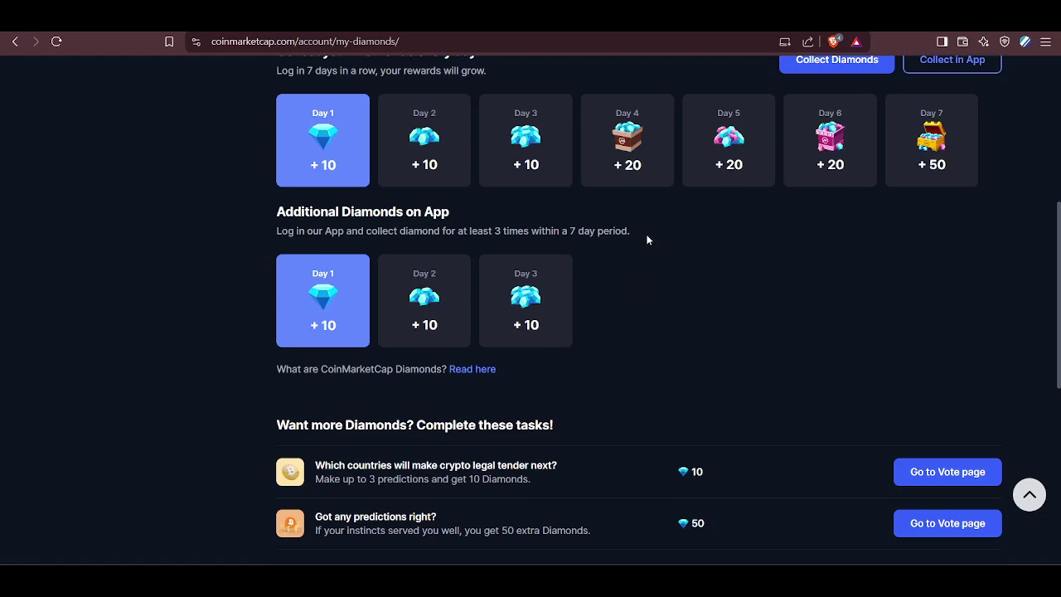
scroll(648, 239, up, 2)
scroll(648, 240, up, 4)
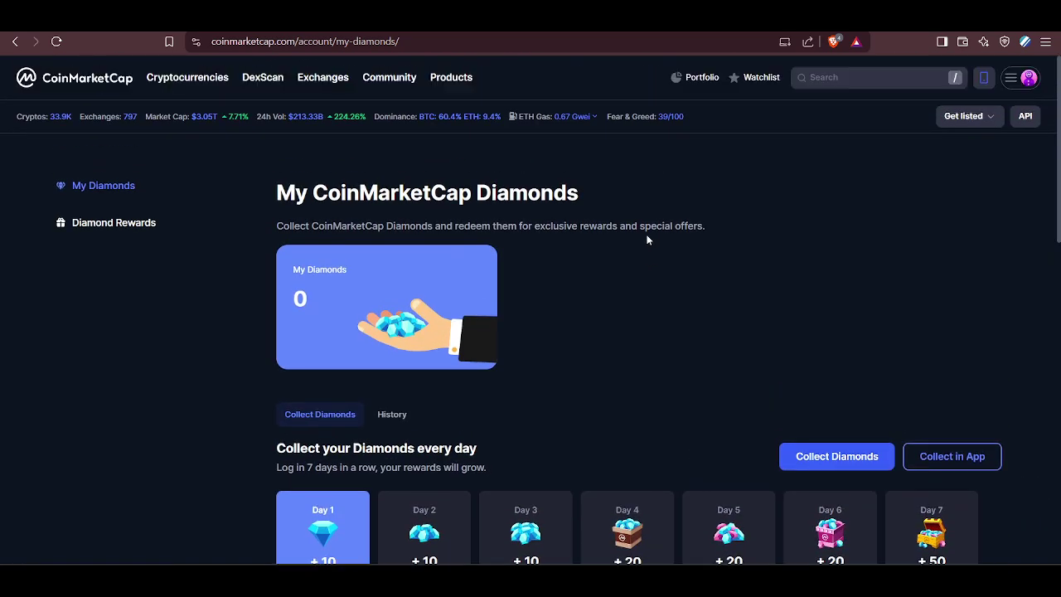
scroll(648, 240, down, 2)
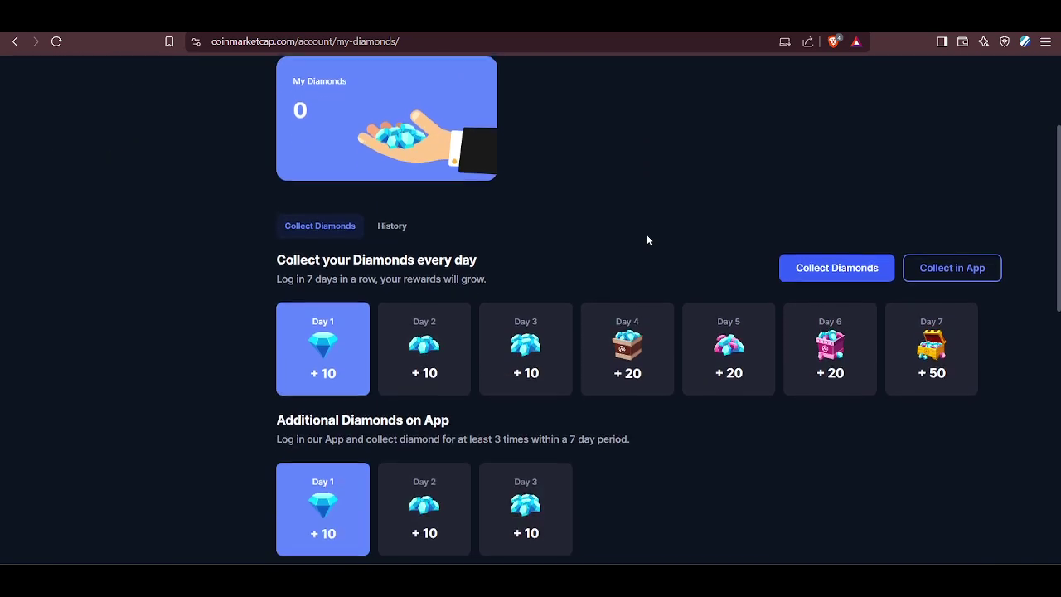
scroll(601, 98, up, 2)
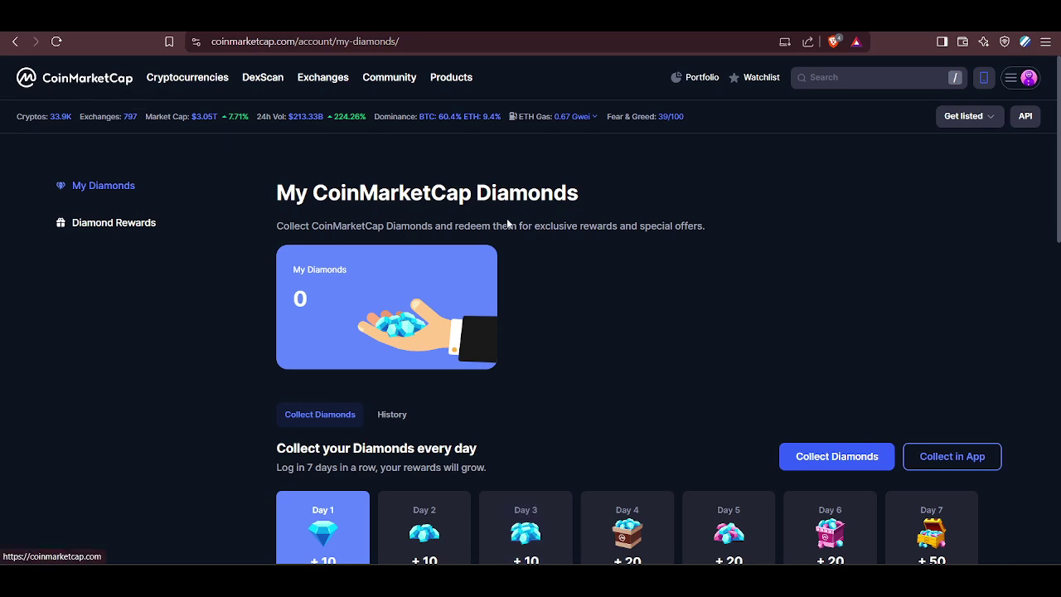
scroll(544, 334, down, 1)
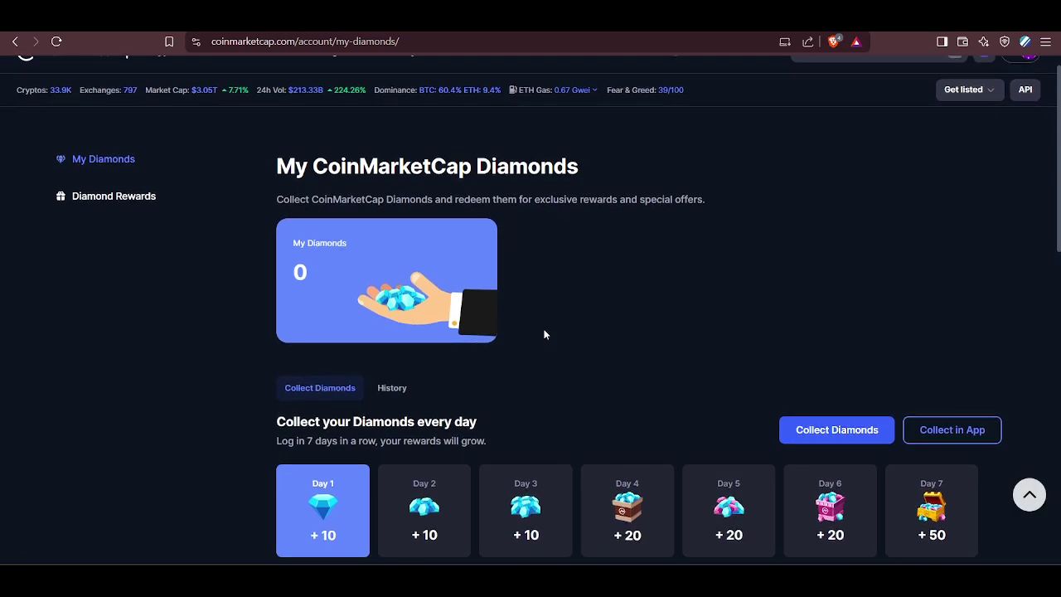
scroll(545, 334, up, 1)
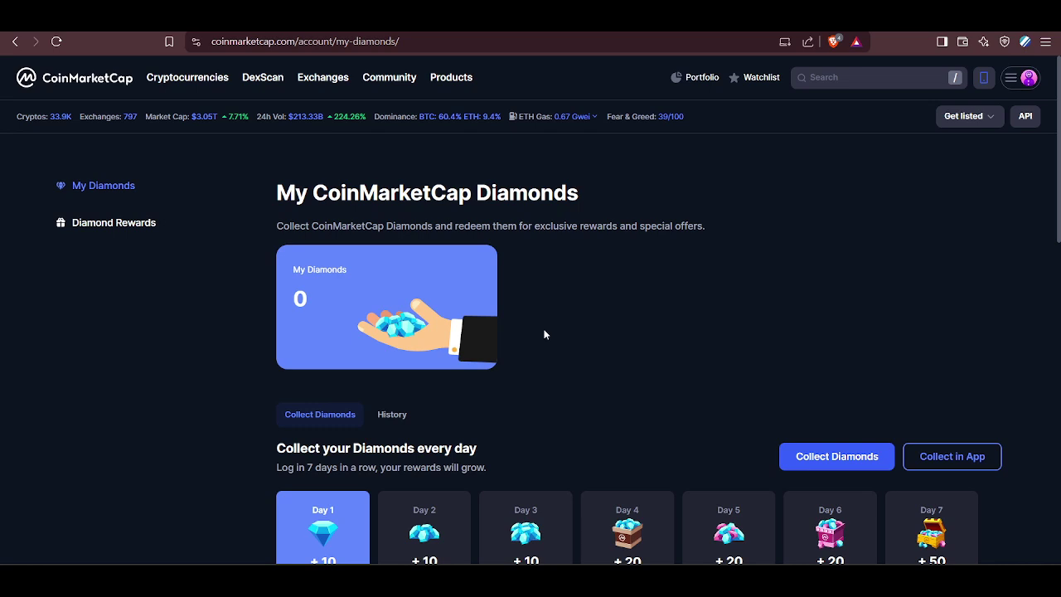
scroll(545, 335, down, 1)
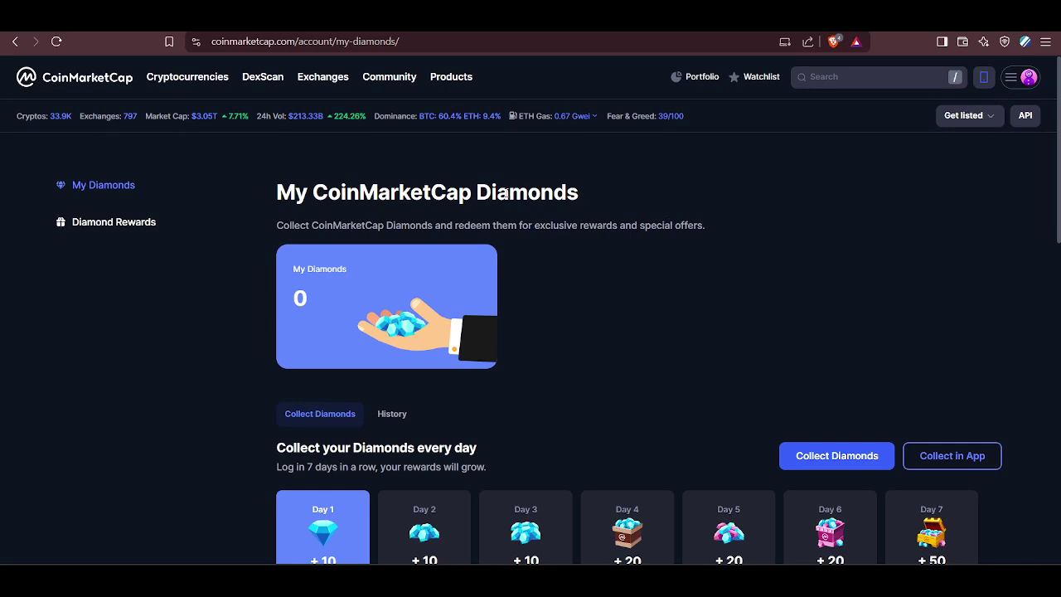
triple_click(503, 192)
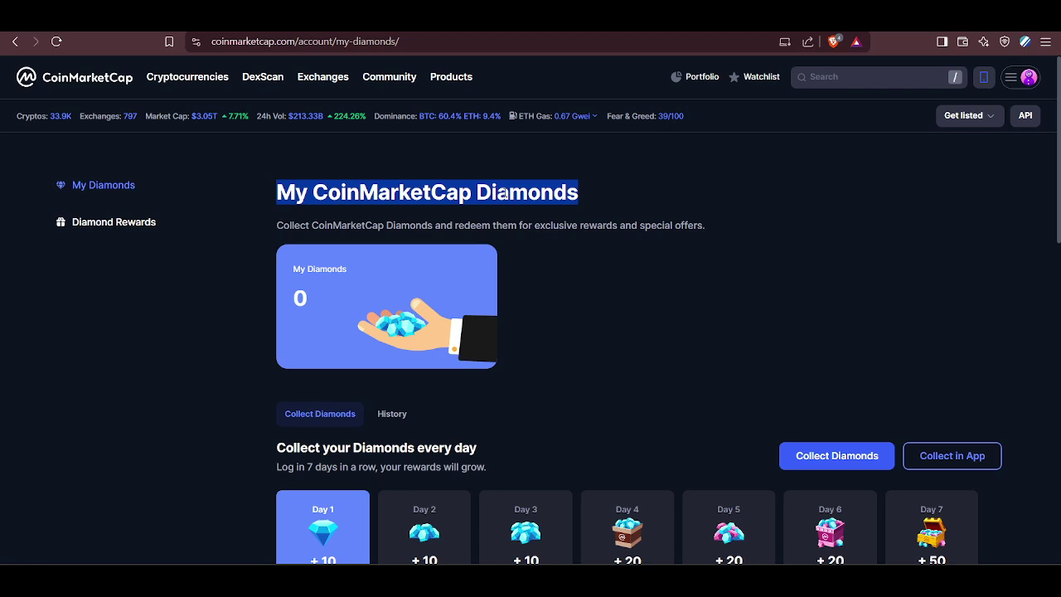
double_click(503, 192)
click(503, 192)
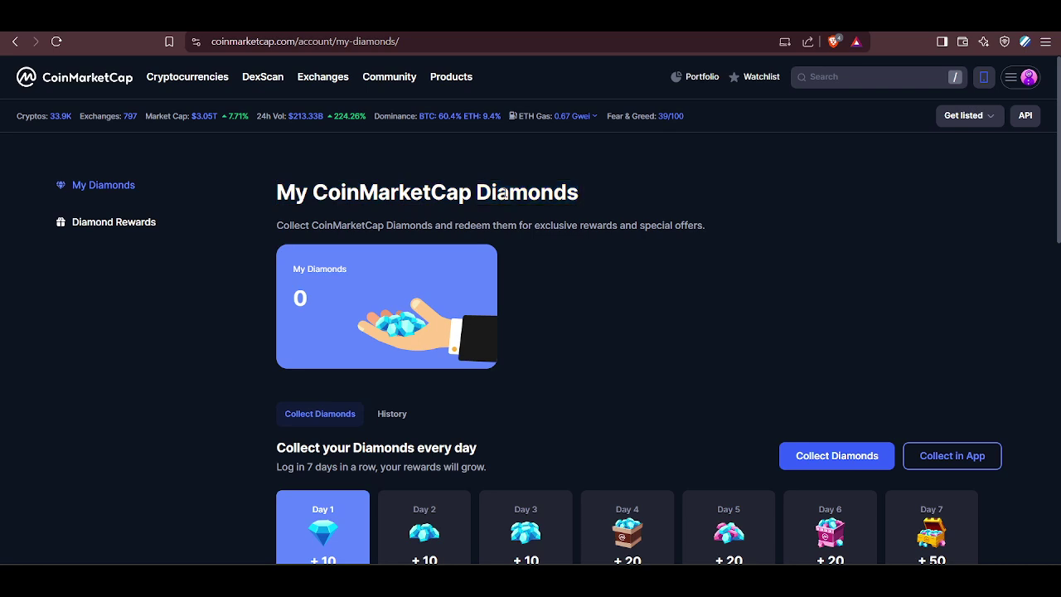